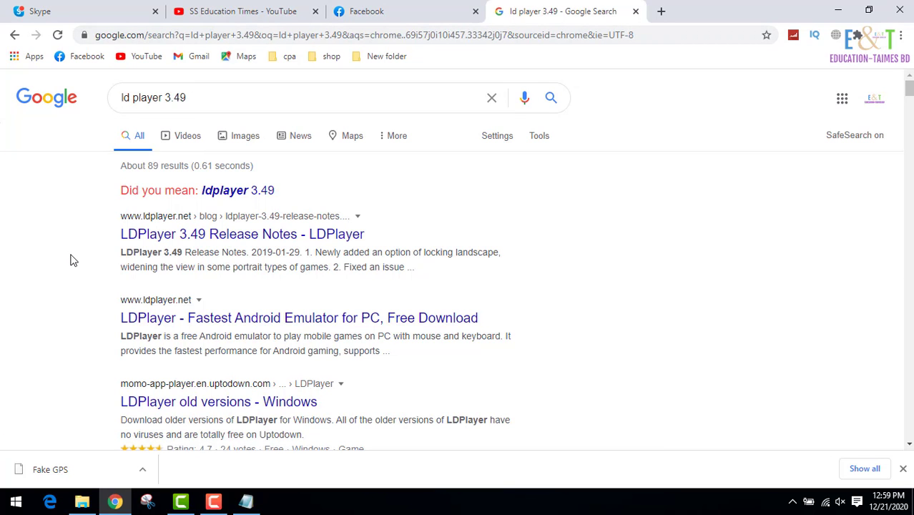
# Switch to the suggested search "ldplayer 3.49" and open the LDPlayer 3.49 Release Notes result on ldplayer.net
pyautogui.scroll(-4, 70, 259)
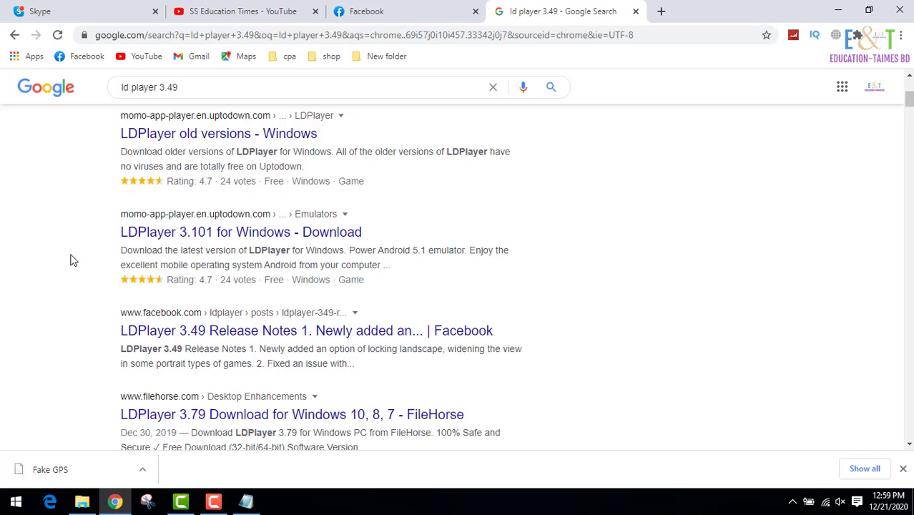
pyautogui.scroll(4, 70, 259)
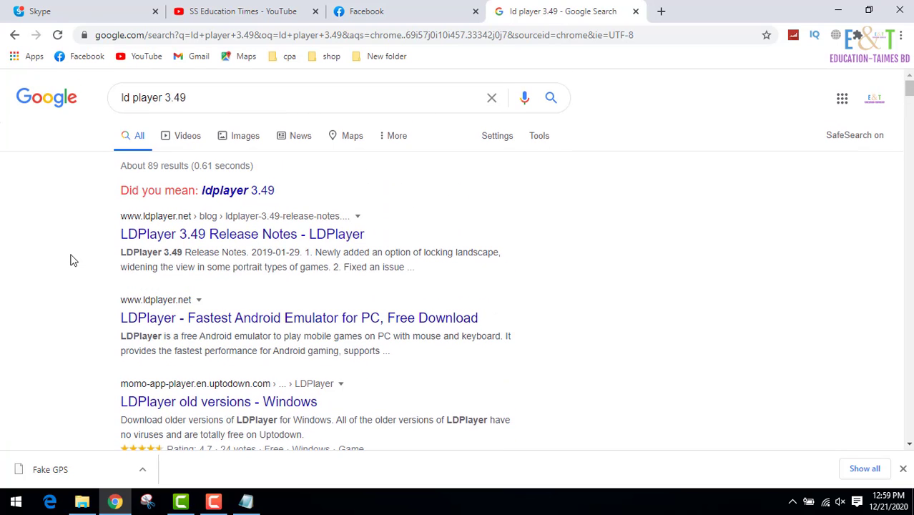
pyautogui.click(237, 191)
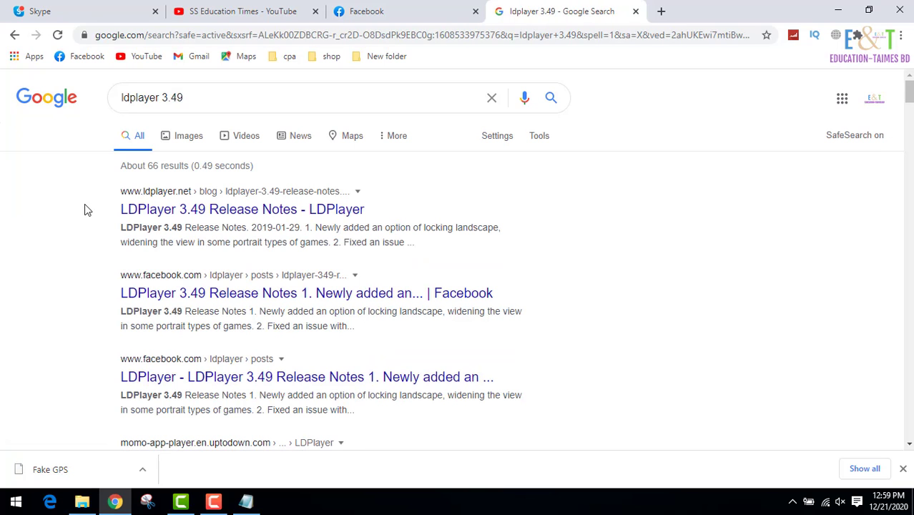
pyautogui.click(221, 213)
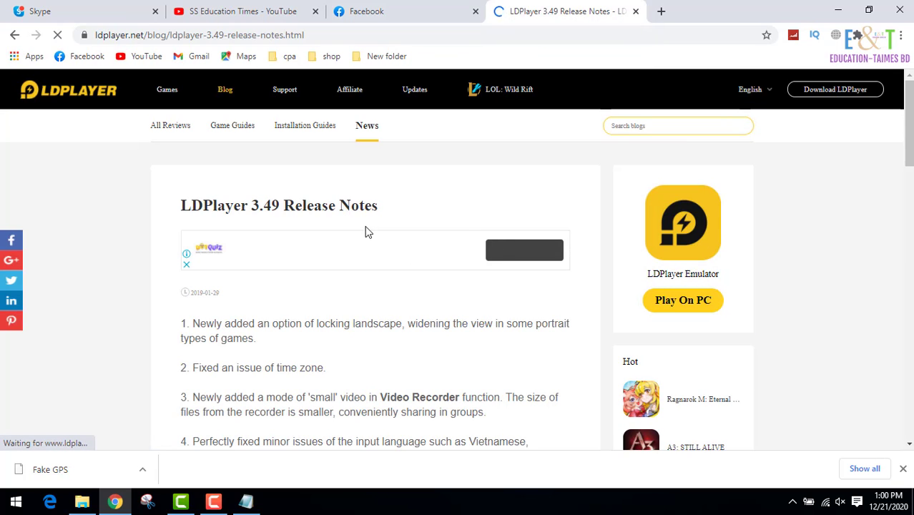
# Download the LDPlayer emulator installer from the end of the release notes and dismiss the advertisement
pyautogui.scroll(-7, 397, 196)
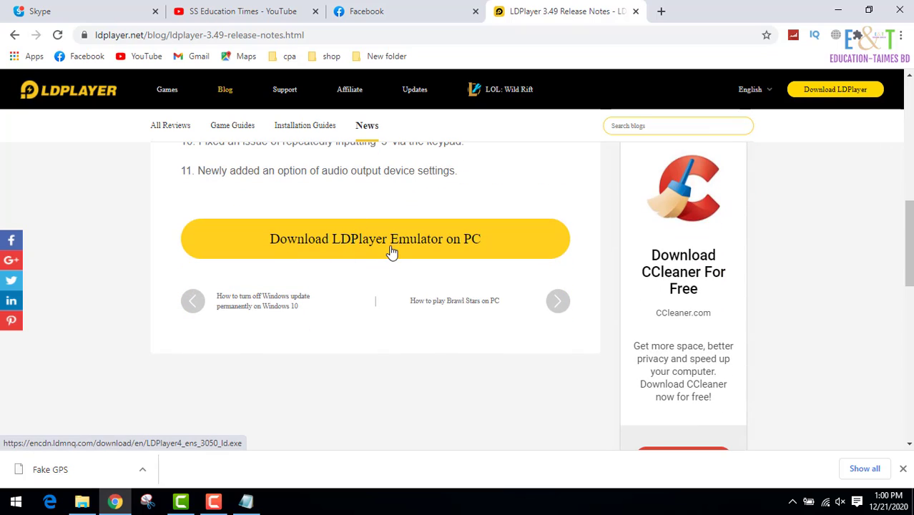
pyautogui.click(392, 252)
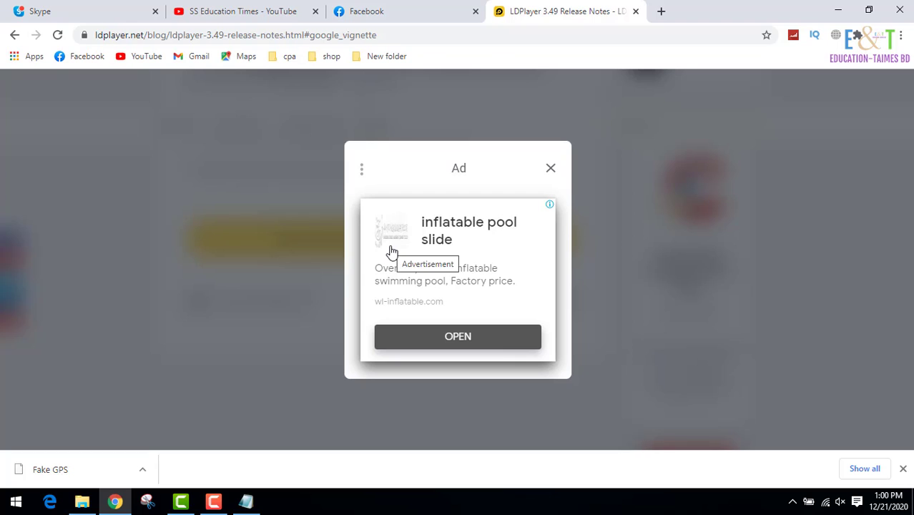
pyautogui.click(550, 168)
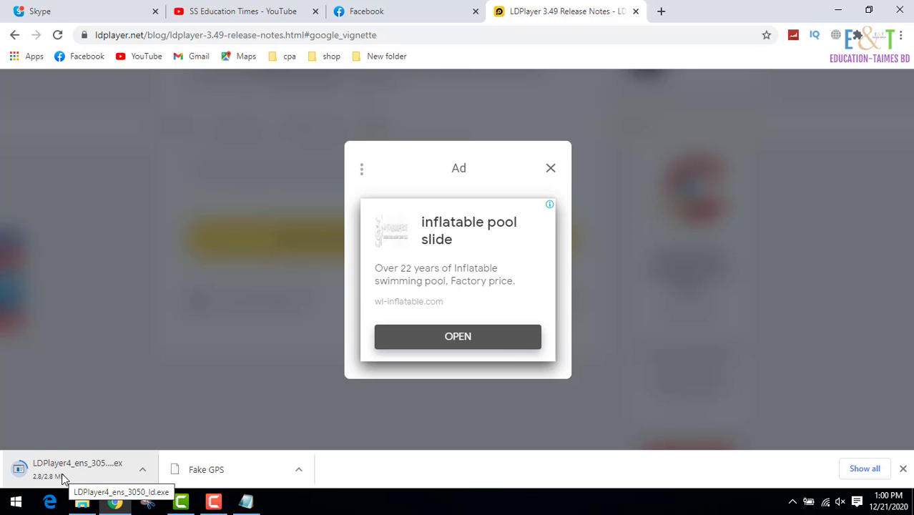
# Run the downloaded LDPlayer4 installer, install LDPlayer with the default setup path, and start the emulator
pyautogui.click(147, 476)
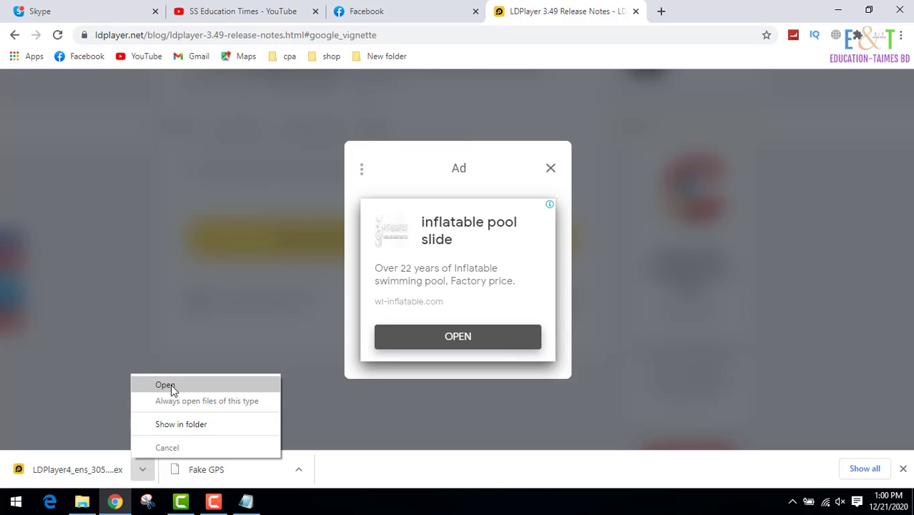
pyautogui.click(171, 387)
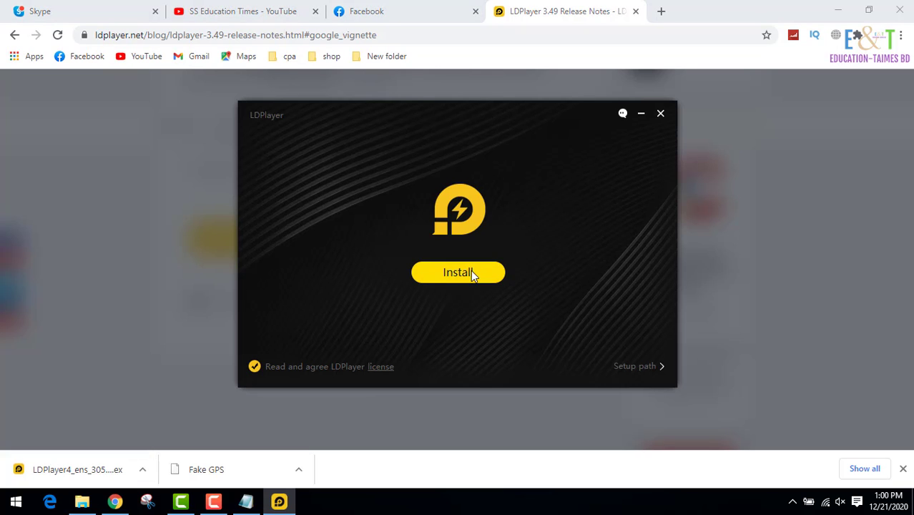
pyautogui.click(449, 279)
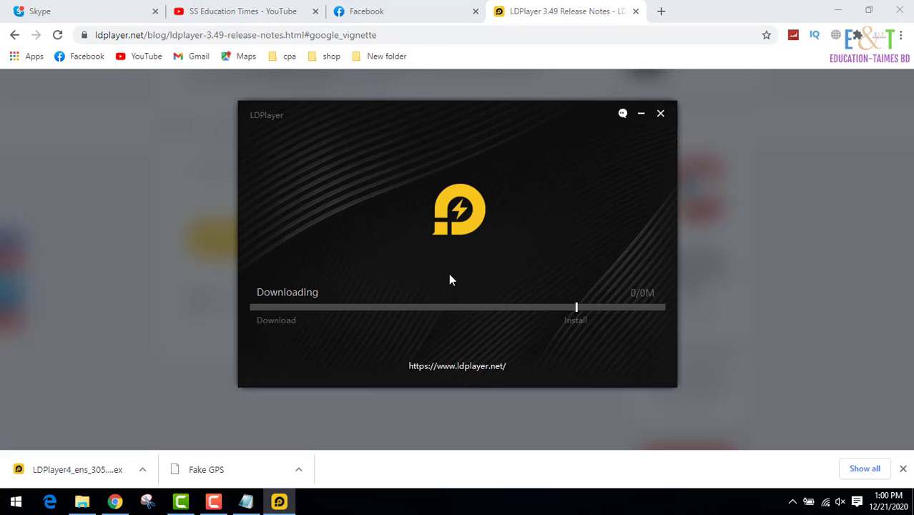
pyautogui.click(832, 10)
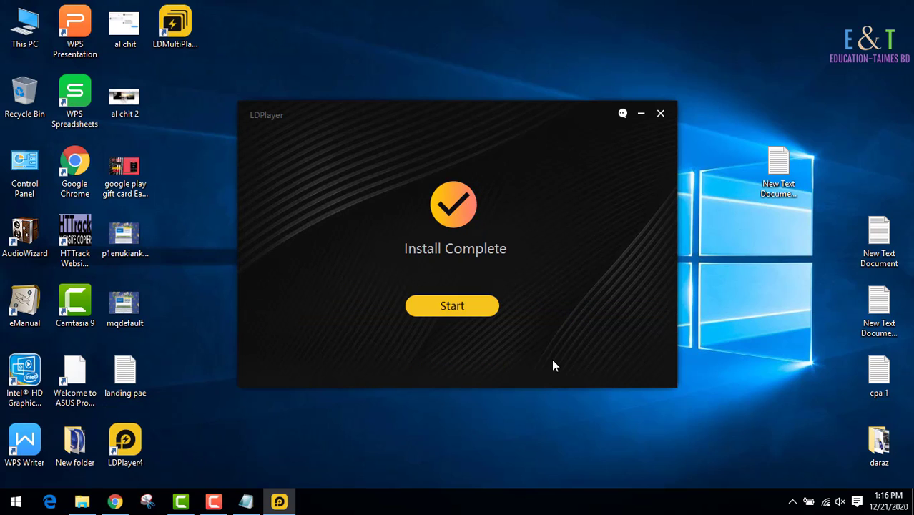
pyautogui.click(453, 305)
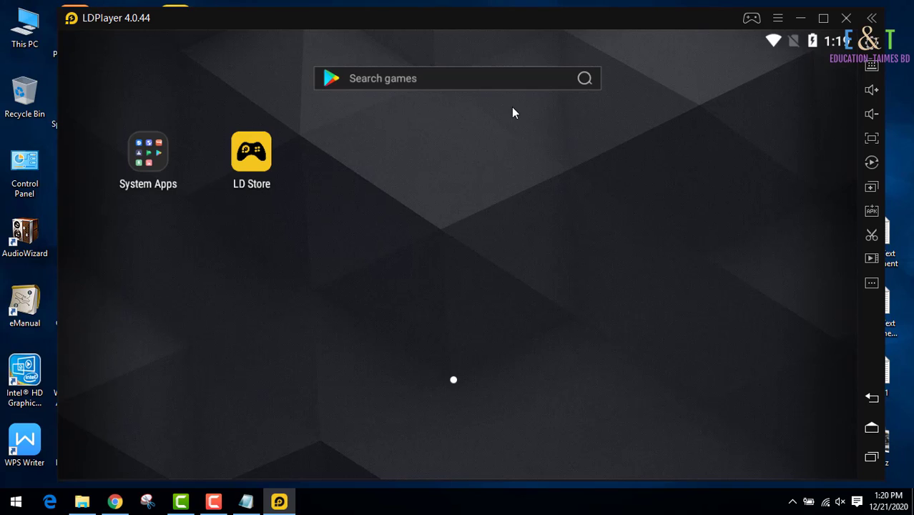
# Set the emulator's CPU to 3 cores, switch the resolution type to Mobile, and save with an immediate restart
pyautogui.click(871, 43)
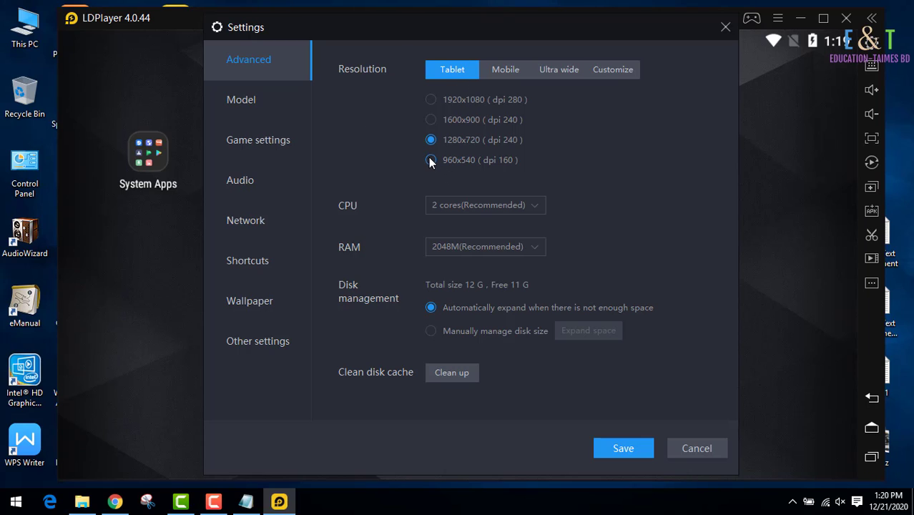
pyautogui.click(465, 208)
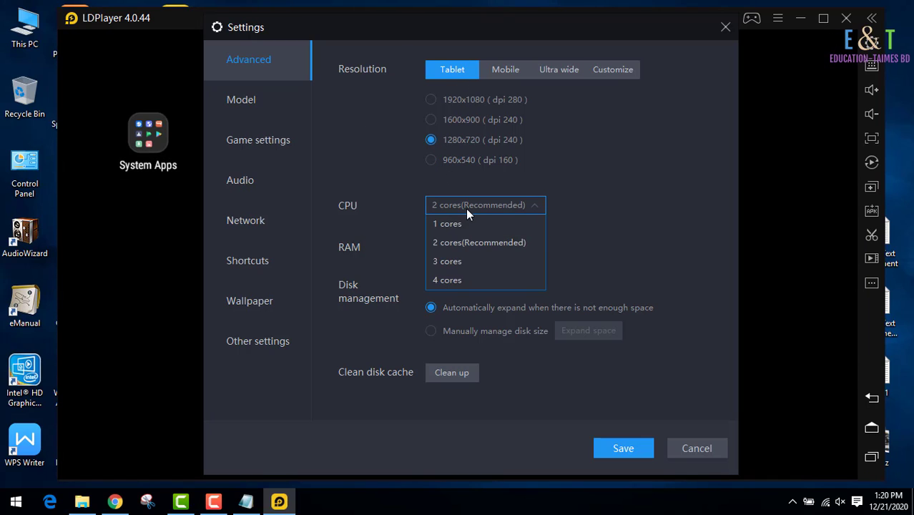
pyautogui.click(448, 262)
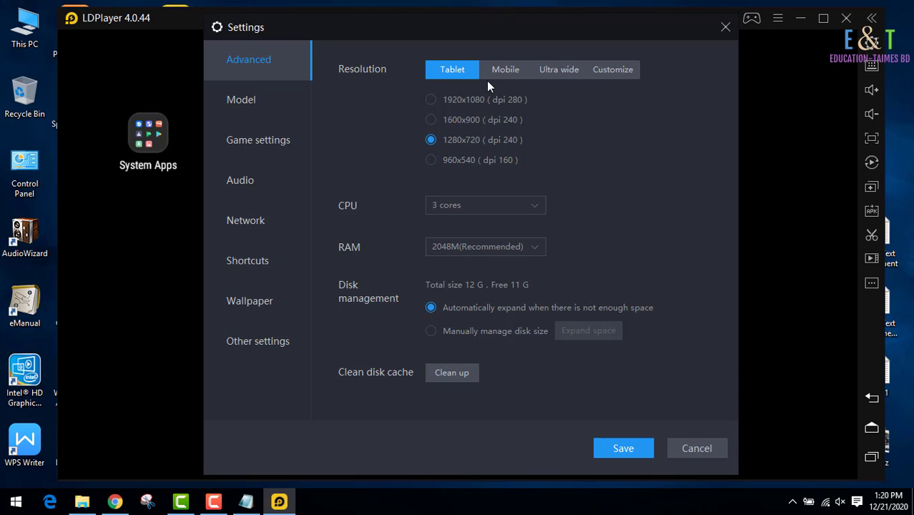
pyautogui.click(509, 71)
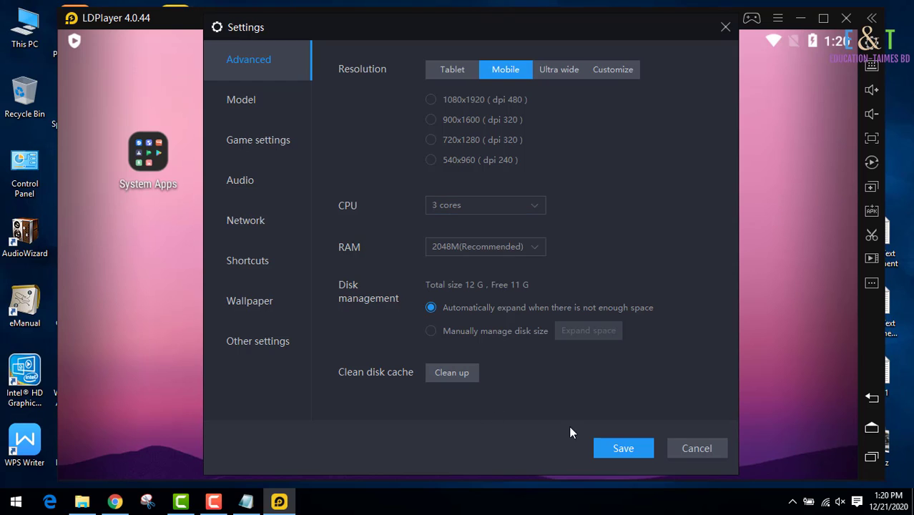
pyautogui.click(619, 449)
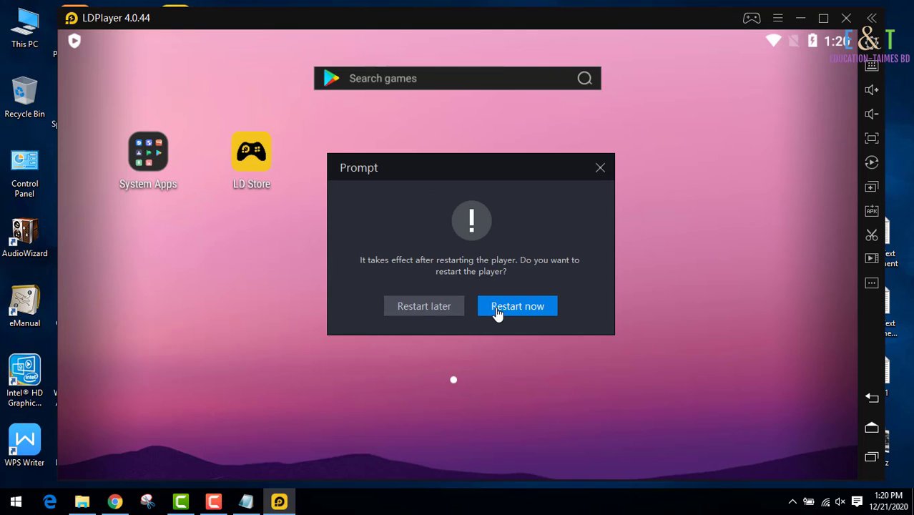
pyautogui.click(497, 309)
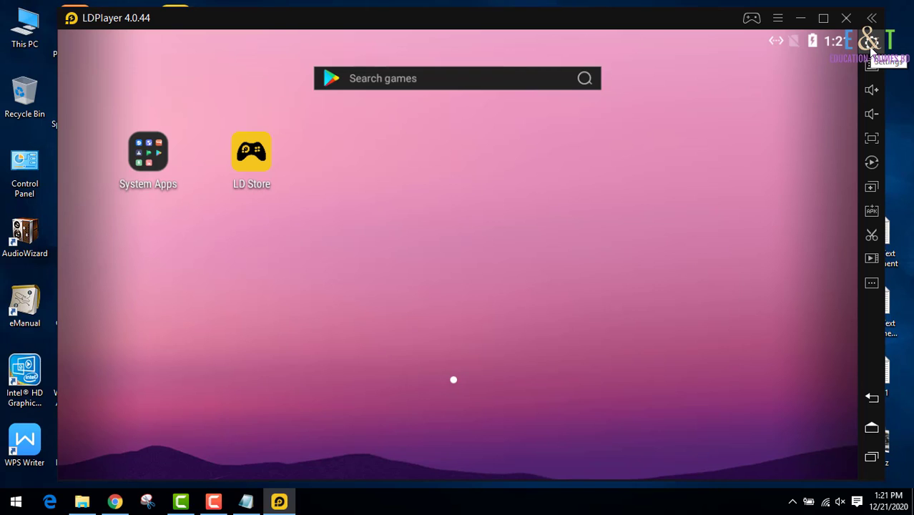
# Set the emulator's resolution to the Mobile option 720x1280 (dpi 320)
pyautogui.click(871, 43)
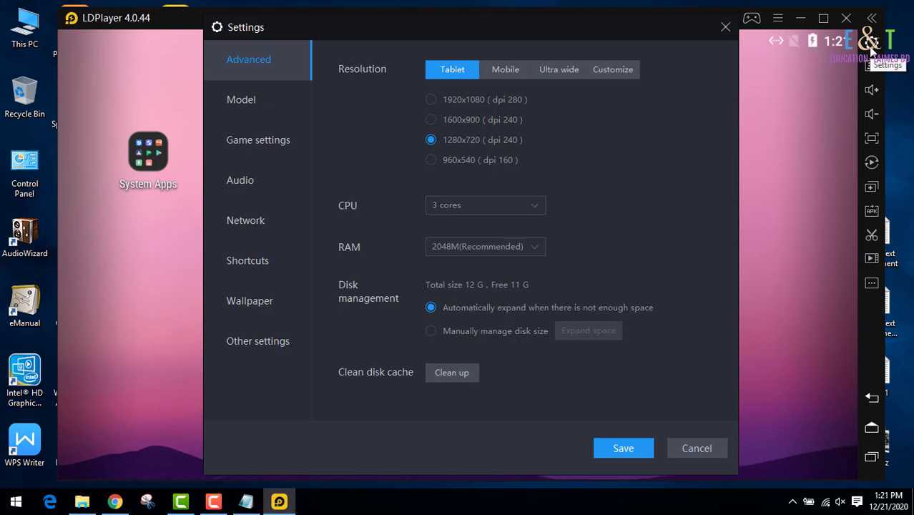
pyautogui.click(504, 69)
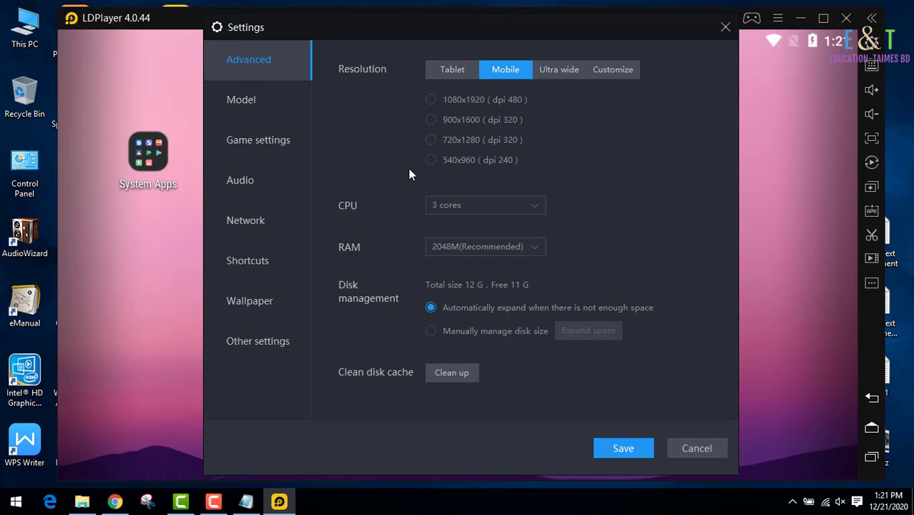
pyautogui.click(429, 142)
# Generate a new random IMEI for the emulated device in the model settings
pyautogui.click(244, 99)
pyautogui.click(470, 110)
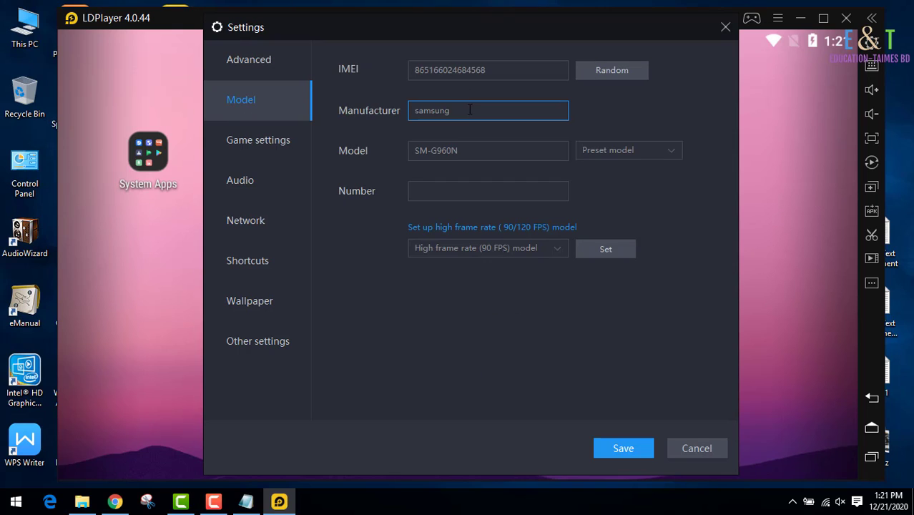
pyautogui.click(603, 71)
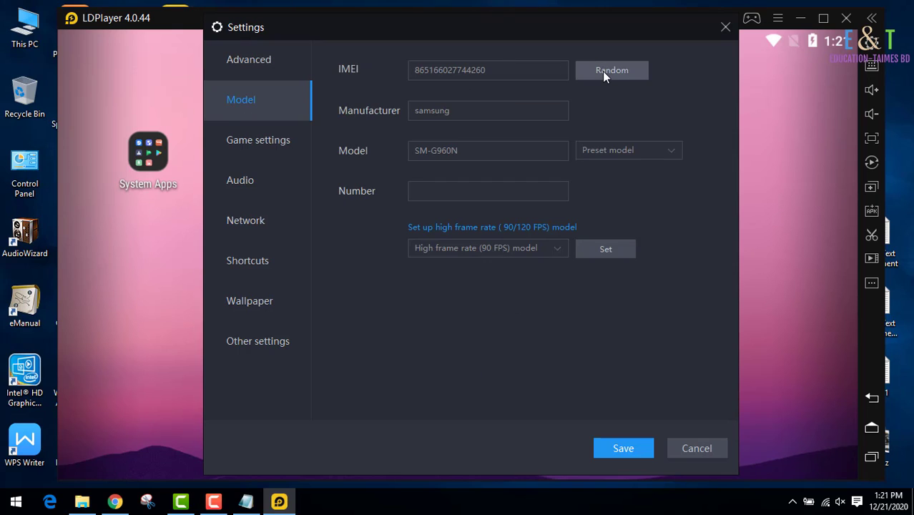
pyautogui.click(602, 71)
pyautogui.click(602, 71)
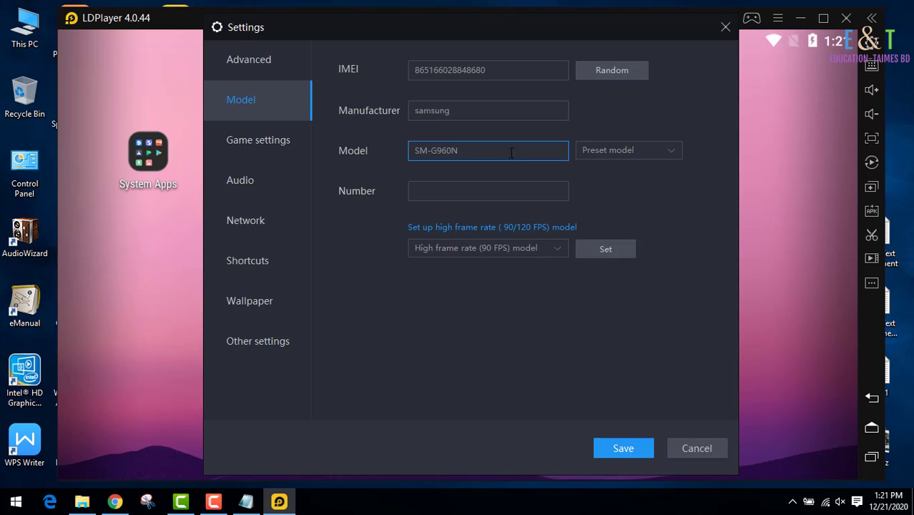
# Apply the Samsung Galaxy S10 preset as the emulated device model
pyautogui.click(602, 151)
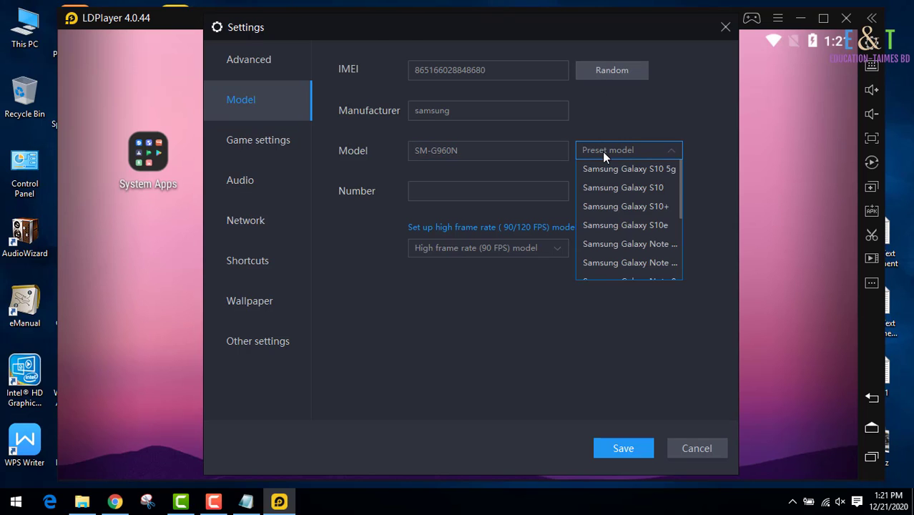
pyautogui.click(618, 211)
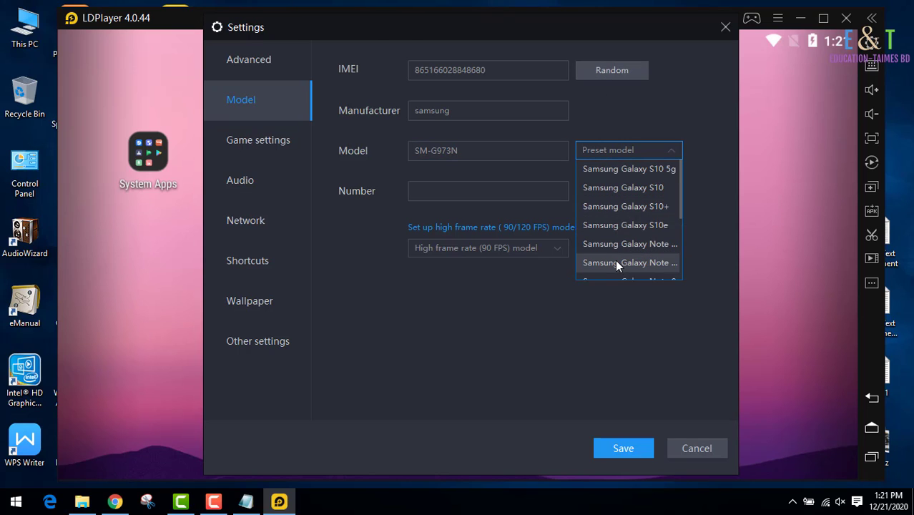
pyautogui.click(619, 188)
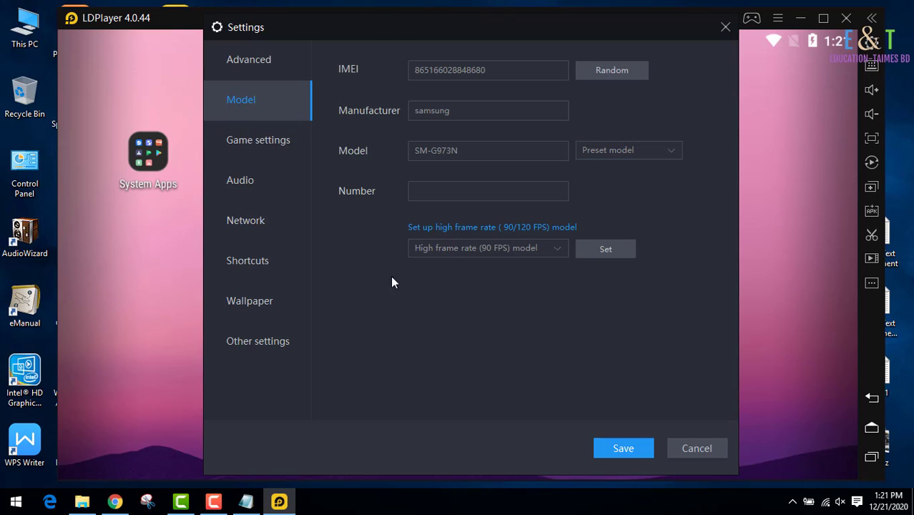
# Apply the High frame rate (90 FPS) model to the emulated device
pyautogui.click(512, 250)
pyautogui.click(512, 250)
pyautogui.click(606, 252)
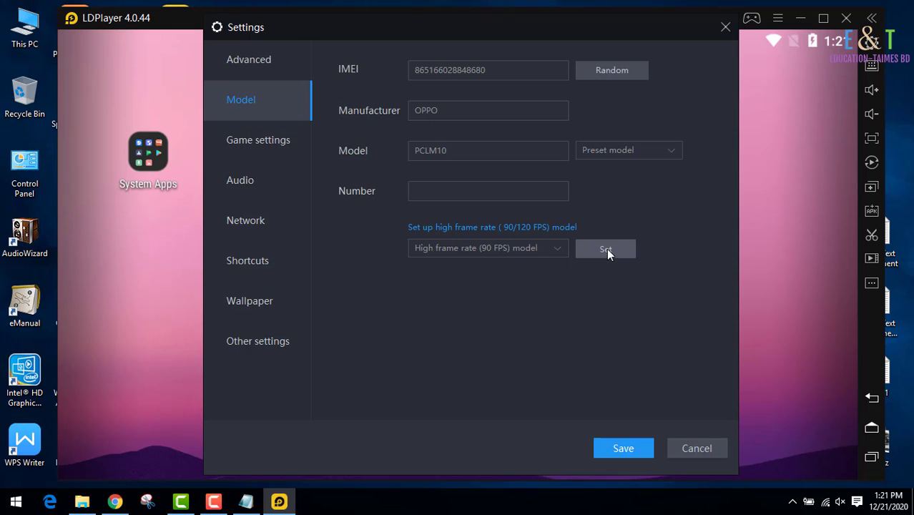
# Choose the High frame rate (120 FPS) model option without applying it to the manufacturer and model
pyautogui.click(548, 251)
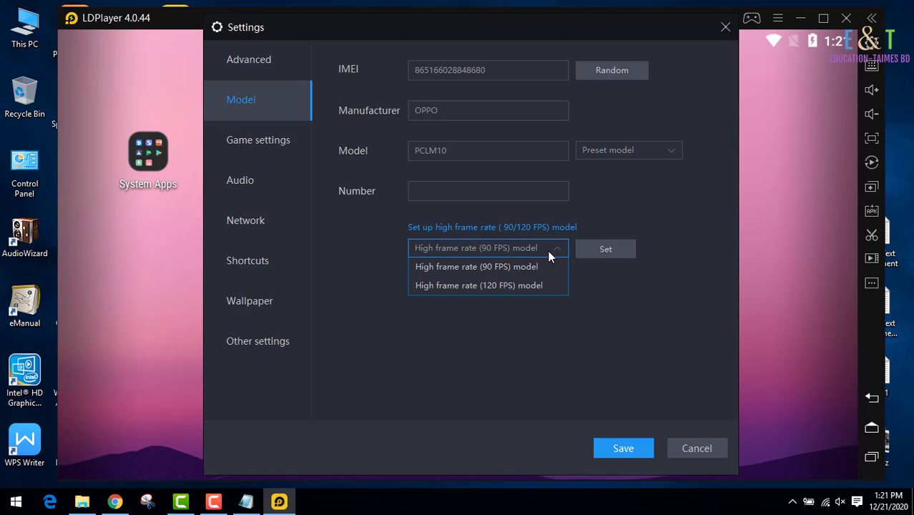
pyautogui.click(503, 283)
pyautogui.click(525, 112)
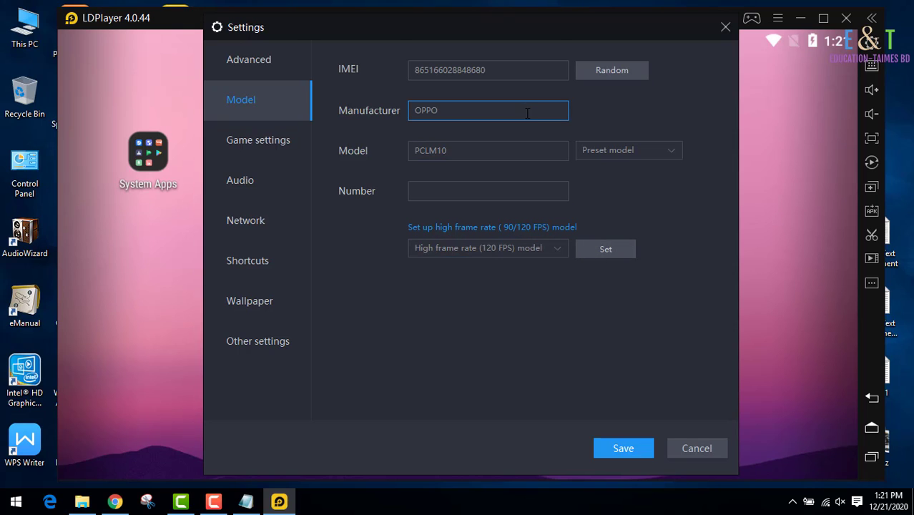
pyautogui.doubleClick(426, 110)
pyautogui.click(576, 118)
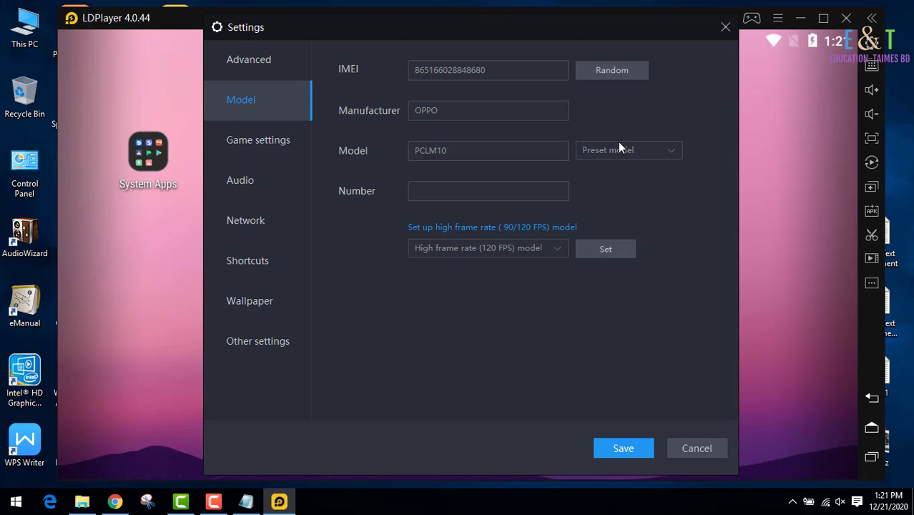
# Randomize the emulated device's IMEI several more times
pyautogui.click(617, 73)
pyautogui.click(617, 72)
pyautogui.click(617, 73)
pyautogui.click(617, 73)
# Look through the game, audio, network, shortcuts, wallpaper and other settings of the emulator
pyautogui.click(260, 146)
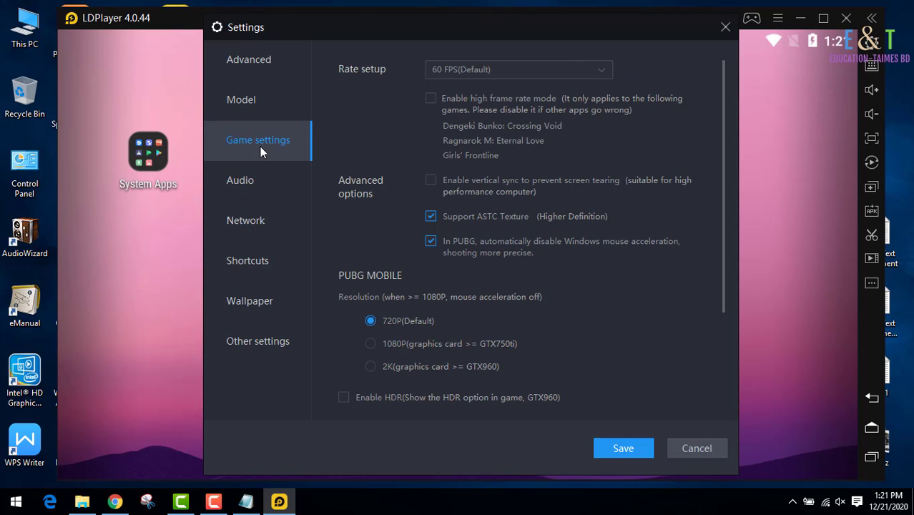
pyautogui.scroll(-4, 380, 232)
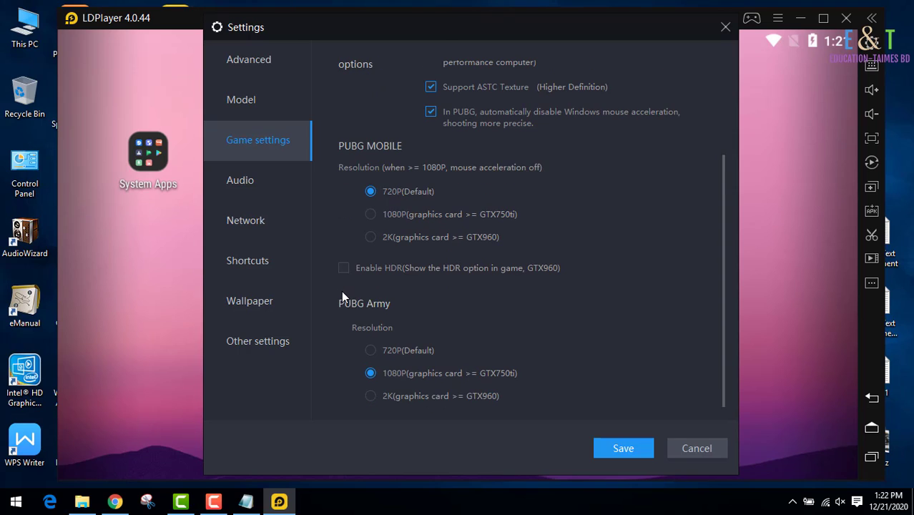
pyautogui.click(232, 182)
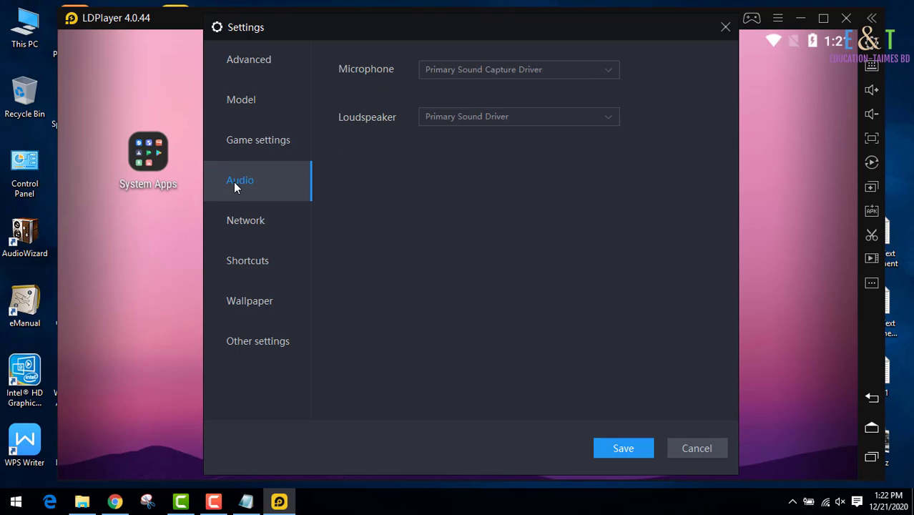
pyautogui.click(246, 224)
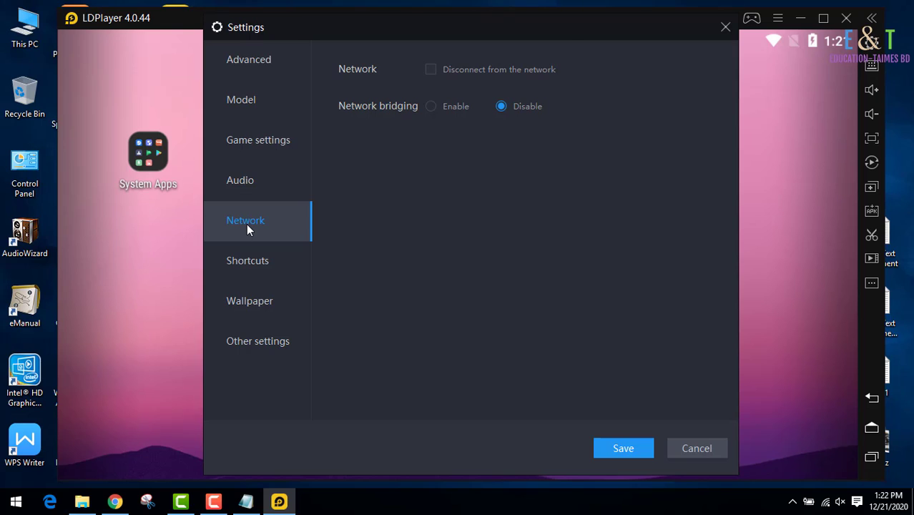
pyautogui.click(253, 264)
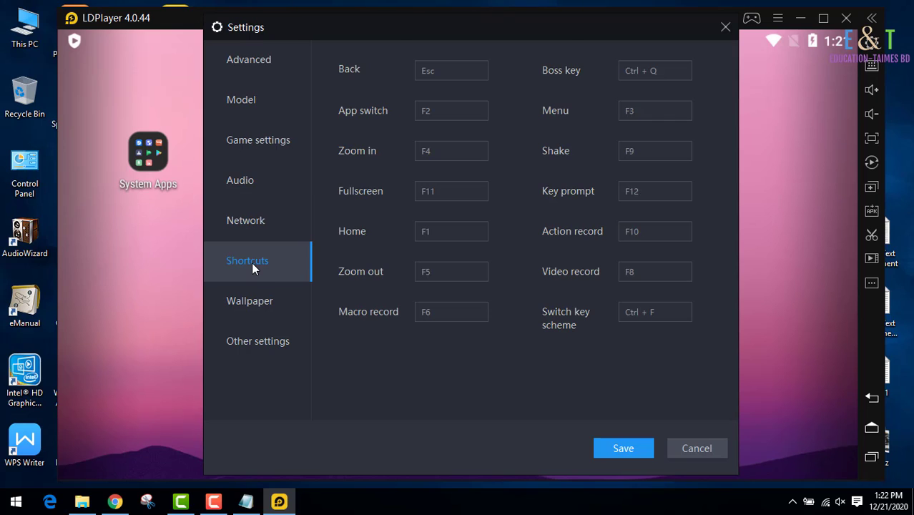
pyautogui.click(249, 305)
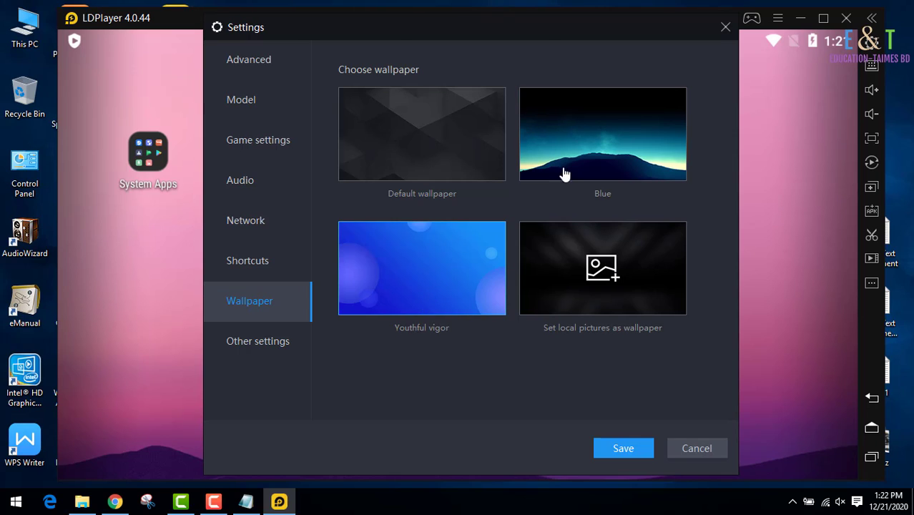
pyautogui.click(259, 339)
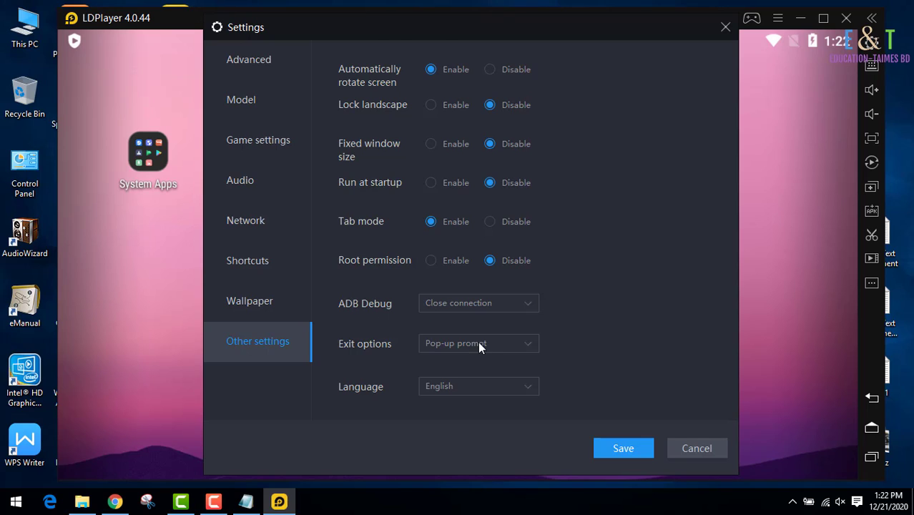
# Save the emulator settings and launch LDPlayer4 again from the desktop
pyautogui.click(623, 452)
pyautogui.click(623, 452)
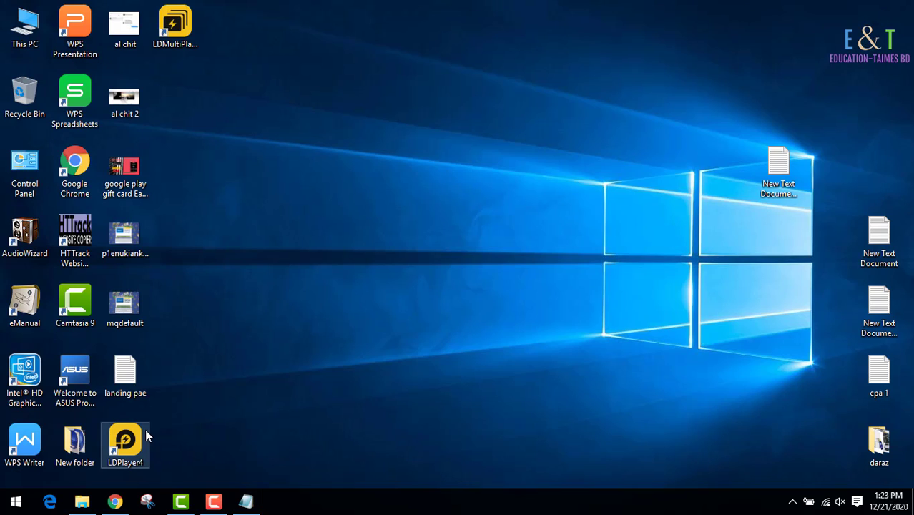
pyautogui.click(138, 433)
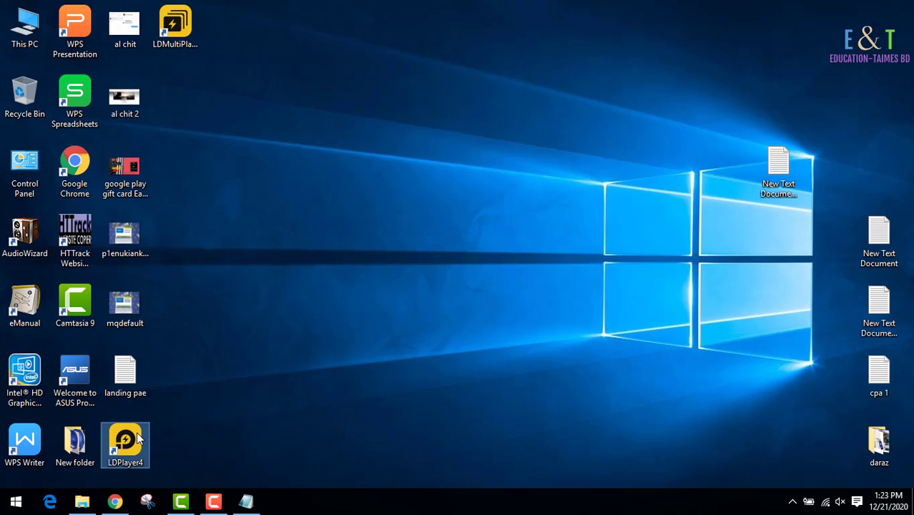
pyautogui.doubleClick(129, 435)
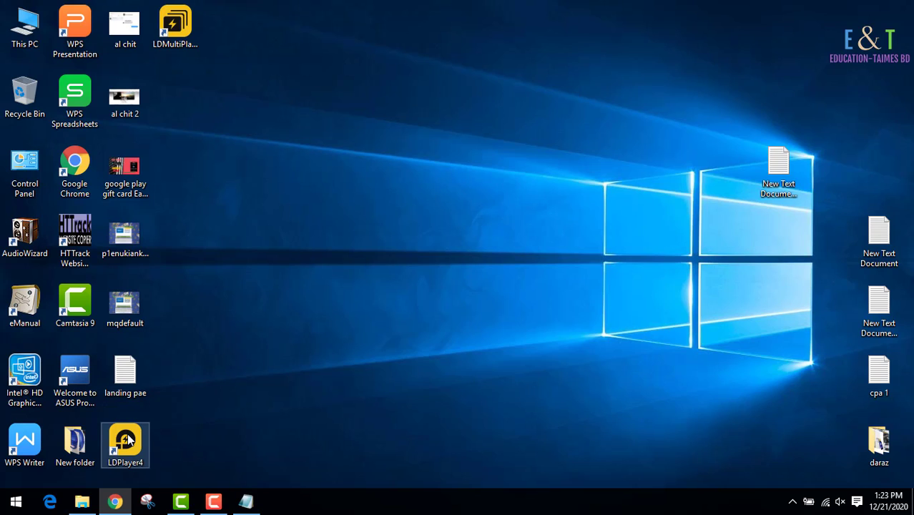
pyautogui.doubleClick(129, 439)
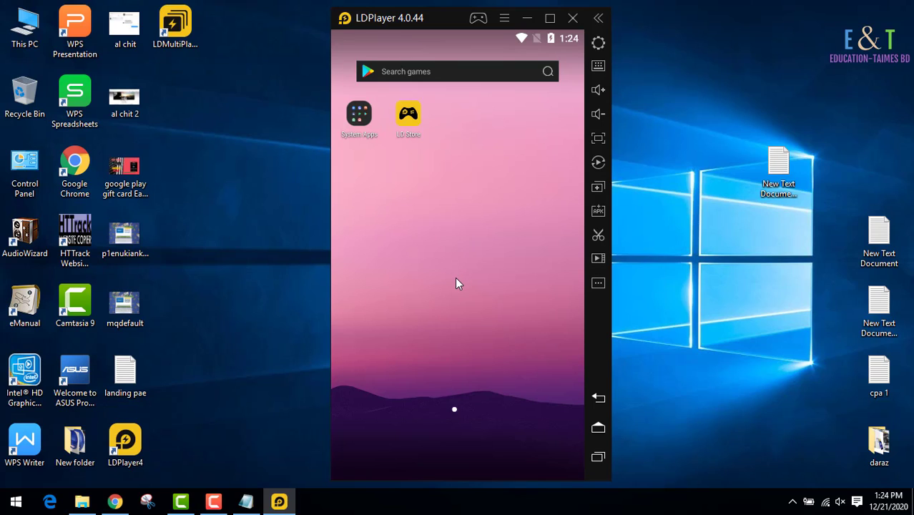
# Switch to Chrome, open the Google Play download link on the Wink website, and return to LDPlayer with the browser out of the way
pyautogui.click(116, 503)
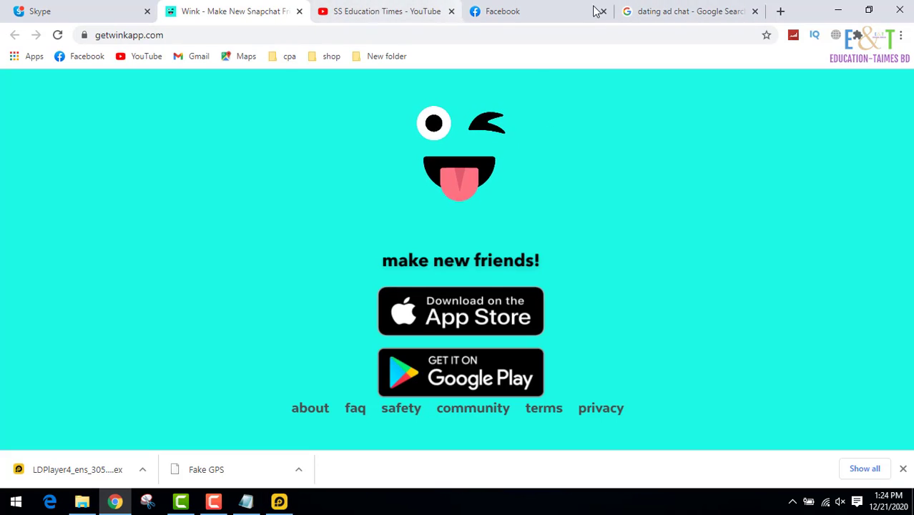
pyautogui.hotkey('ctrl', 't')
pyautogui.click(522, 36)
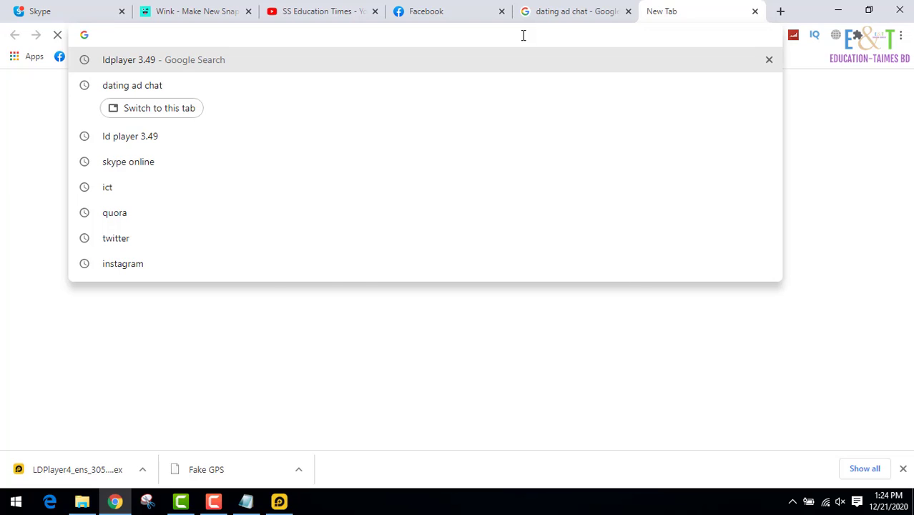
pyautogui.click(211, 11)
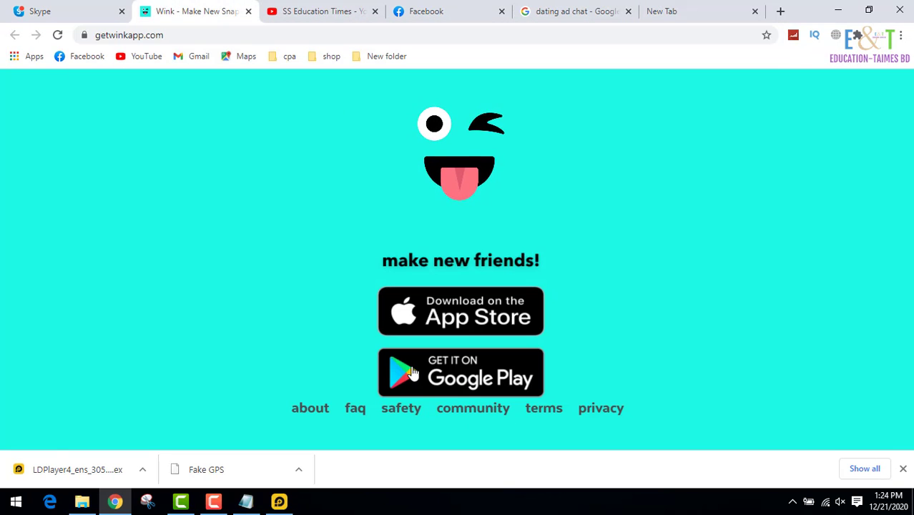
pyautogui.click(452, 380)
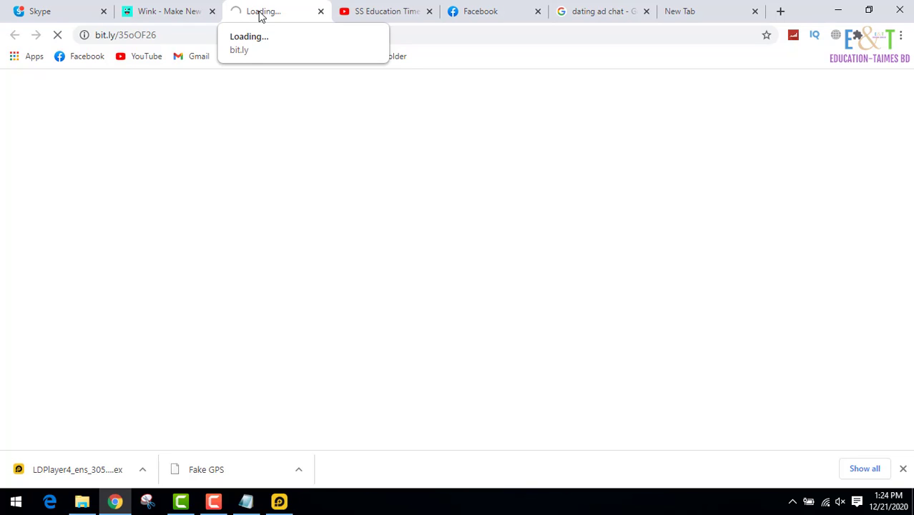
pyautogui.click(279, 501)
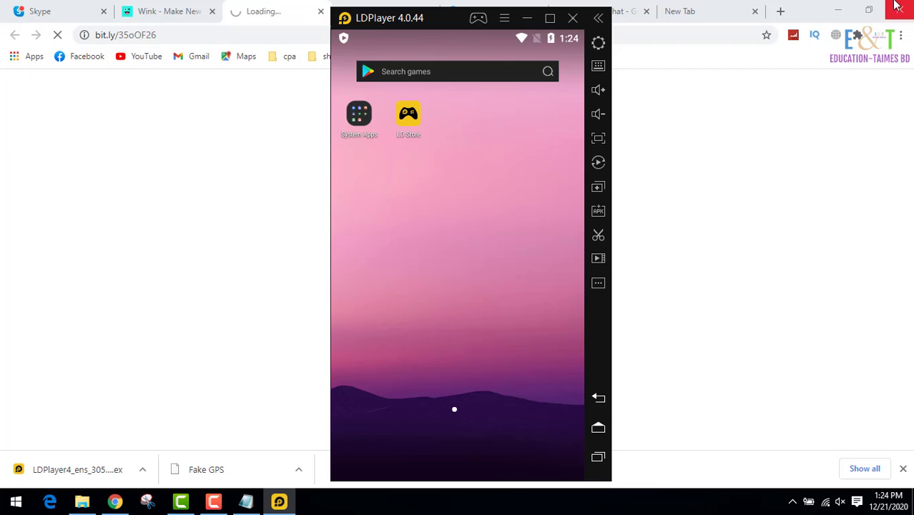
pyautogui.click(838, 12)
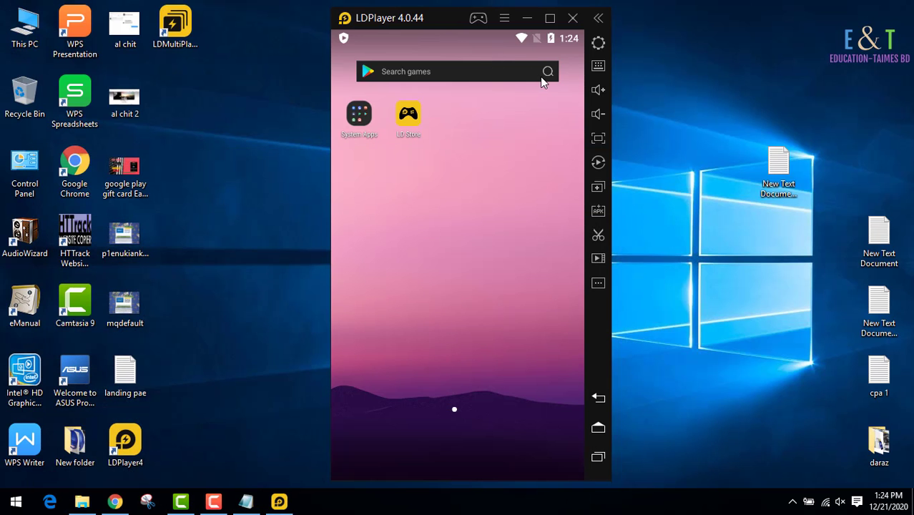
# Switch to File Explorer and open the pof 1 folder inside CPA MARKETING on Local Disk (E:)
pyautogui.doubleClick(30, 27)
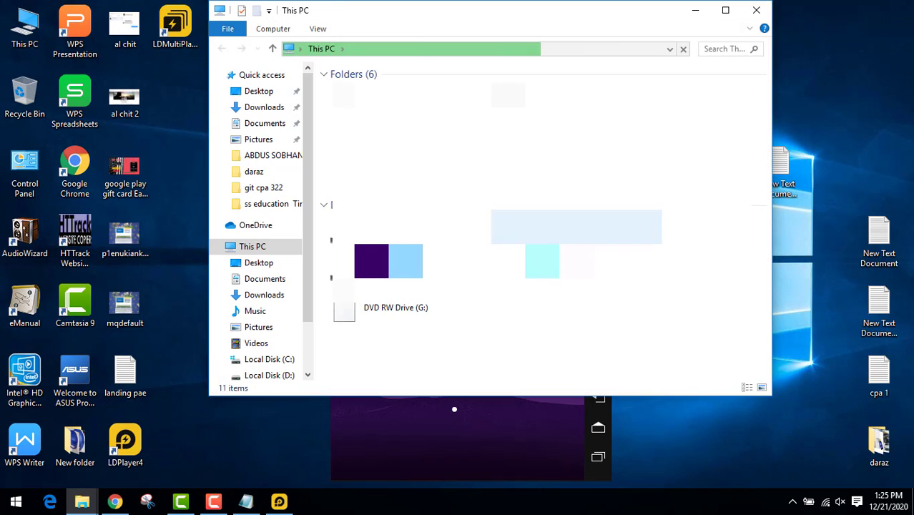
pyautogui.press('Return')
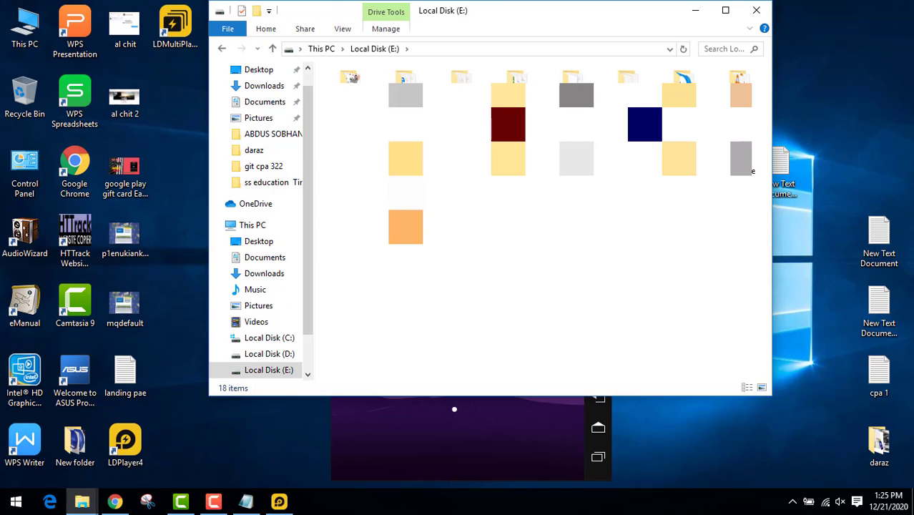
pyautogui.doubleClick(456, 107)
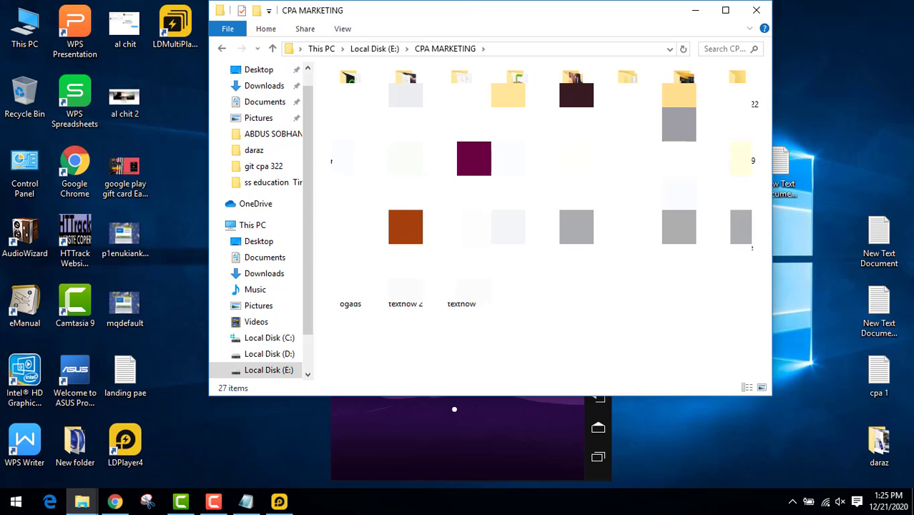
pyautogui.doubleClick(514, 140)
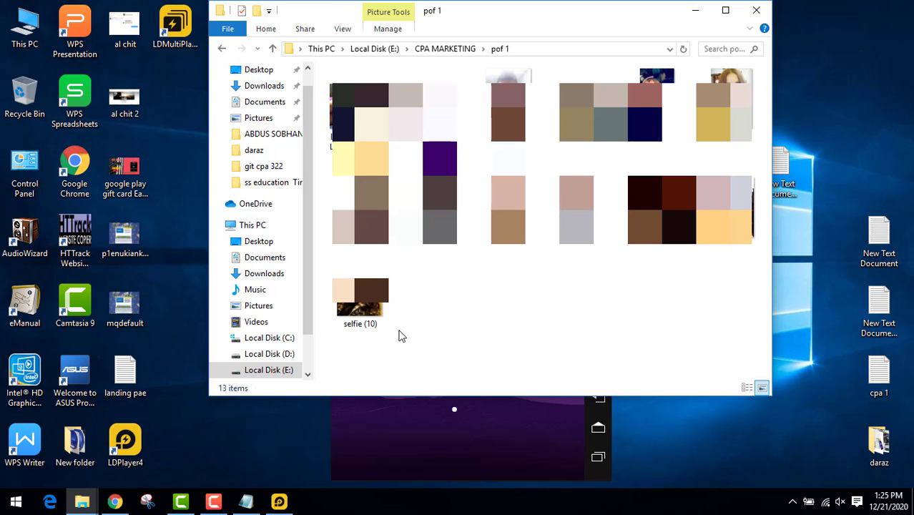
# Transfer all pictures of the pof 1 folder into LDPlayer and minimize the folder window
pyautogui.moveTo(360, 341); pyautogui.dragTo(750, 93)
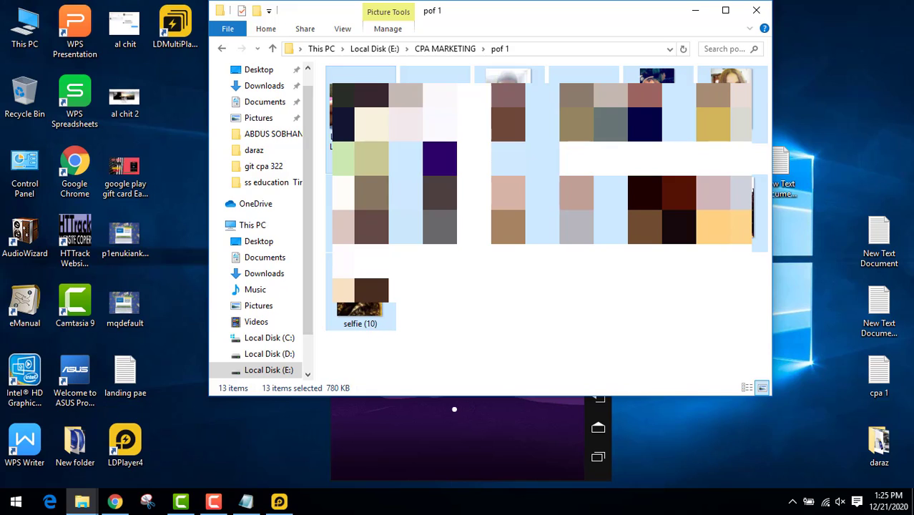
pyautogui.moveTo(461, 393); pyautogui.dragTo(483, 442)
pyautogui.moveTo(493, 433); pyautogui.dragTo(494, 433)
pyautogui.click(695, 10)
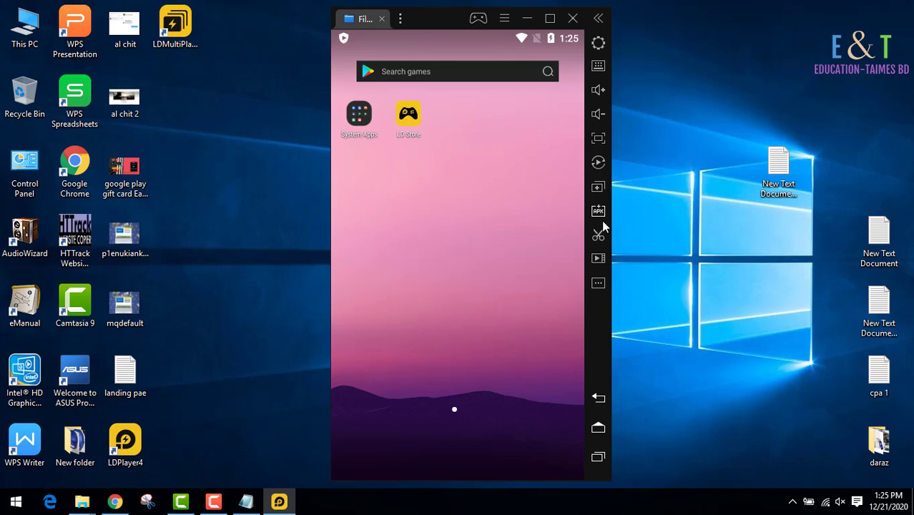
# Review the transferred images in the Pictures folder of the emulator's file manager, and return to the home screen
pyautogui.click(360, 118)
pyautogui.click(405, 177)
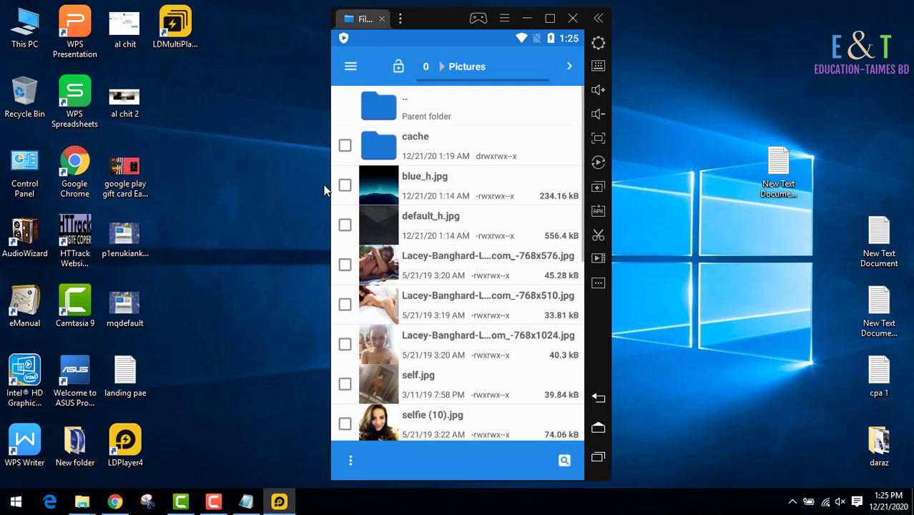
pyautogui.scroll(-3, 429, 350)
pyautogui.scroll(-6, 429, 355)
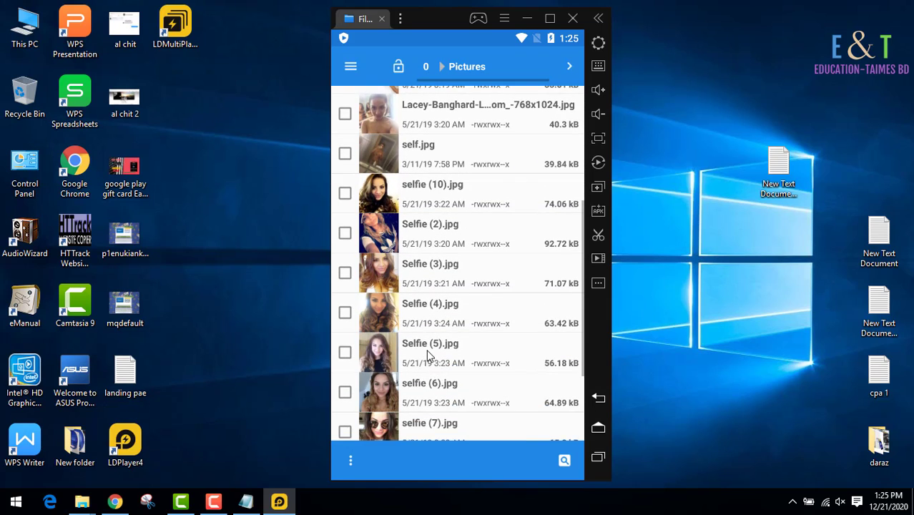
pyautogui.click(569, 65)
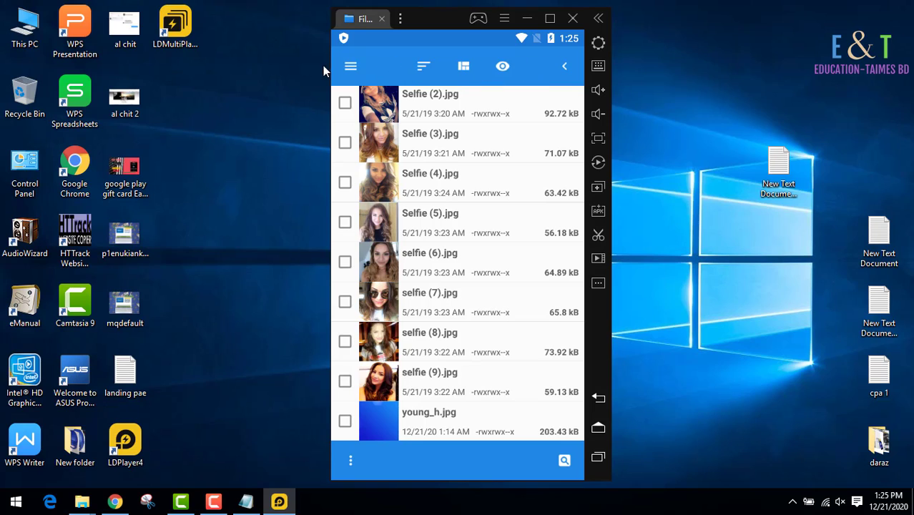
pyautogui.click(597, 402)
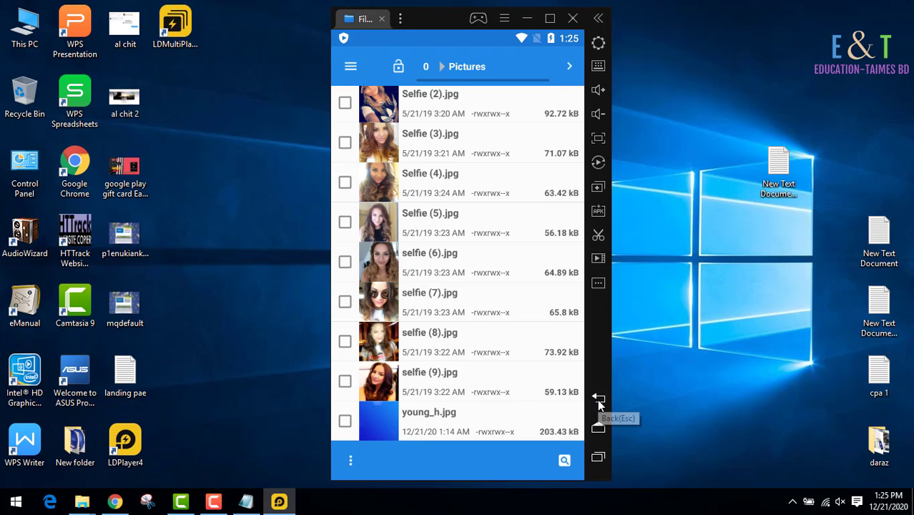
pyautogui.click(599, 402)
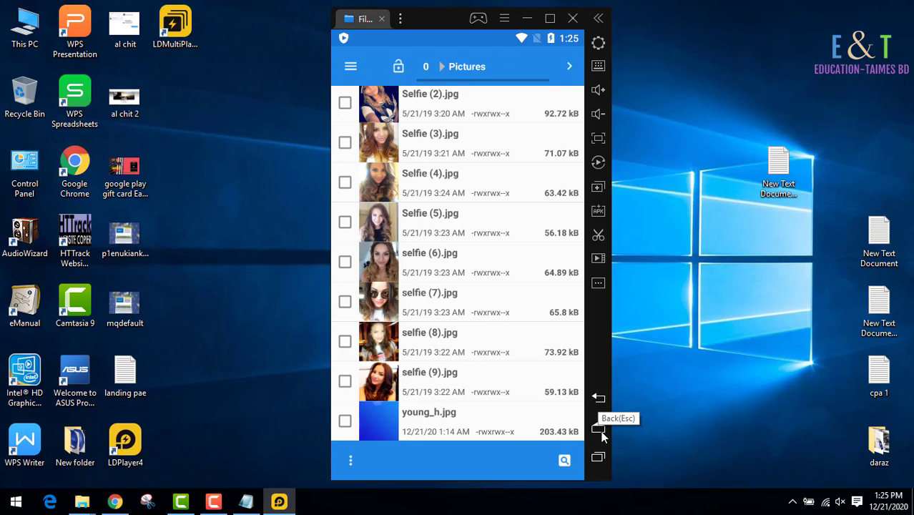
pyautogui.click(599, 429)
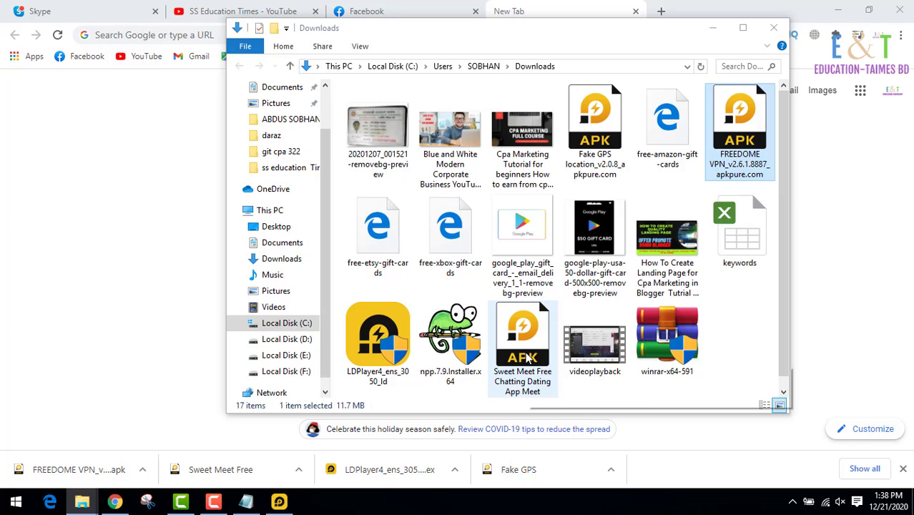
# Install the Fake GPS location and Sweet Meet APKs together from the Windows Downloads folder into LDPlayer
pyautogui.keyDown('ctrl'); pyautogui.click(527, 343); pyautogui.keyUp('ctrl')
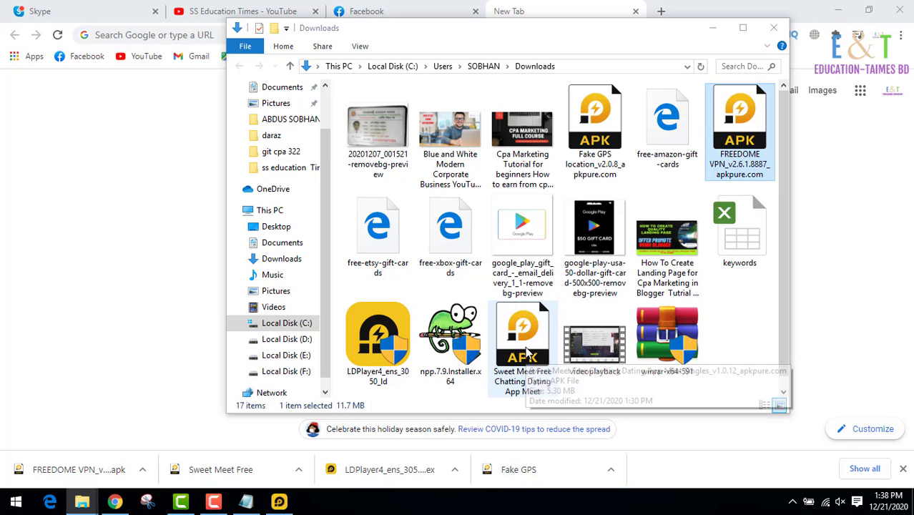
pyautogui.scroll(-1, 537, 300)
pyautogui.keyDown('ctrl'); pyautogui.click(608, 143); pyautogui.keyUp('ctrl')
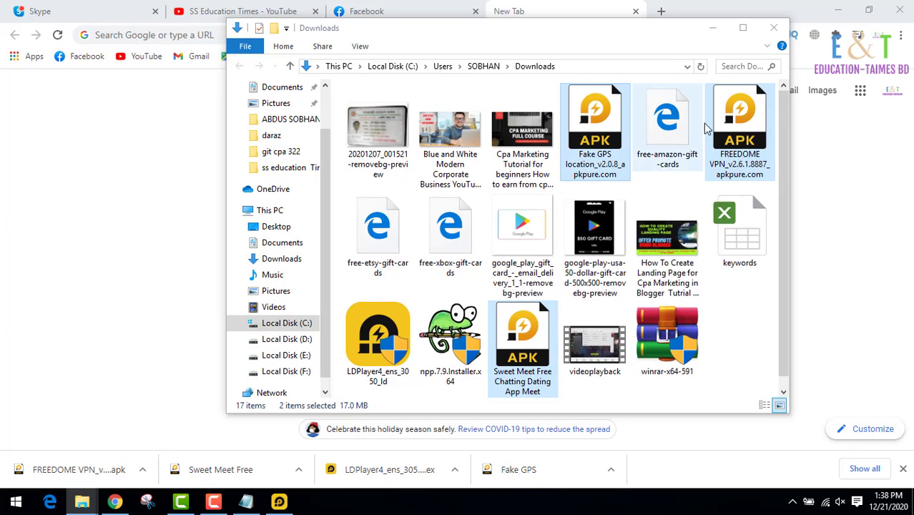
pyautogui.keyDown('ctrl'); pyautogui.click(737, 125); pyautogui.keyUp('ctrl')
pyautogui.click(837, 11)
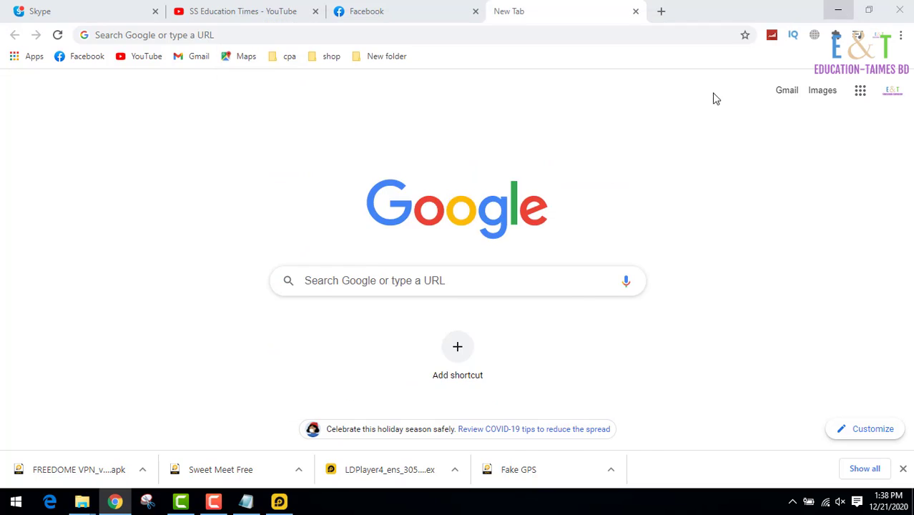
pyautogui.moveTo(671, 36); pyautogui.dragTo(785, 23)
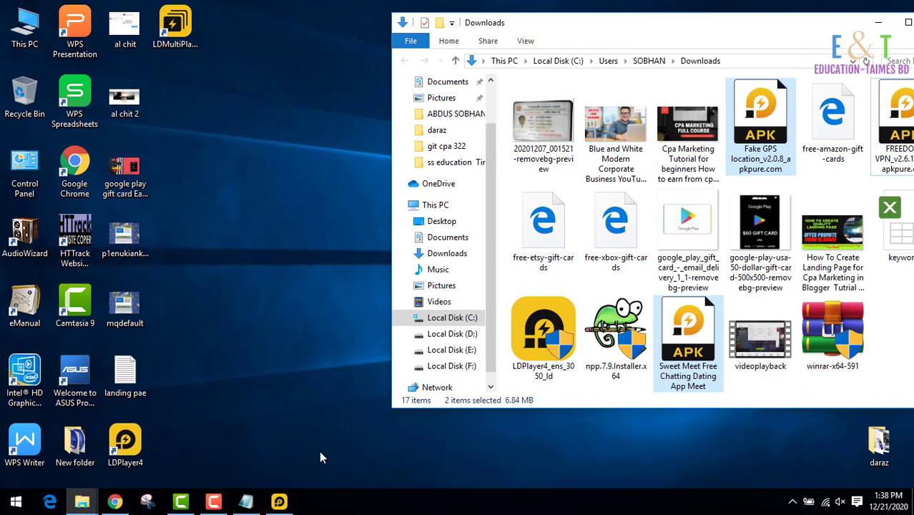
pyautogui.click(279, 501)
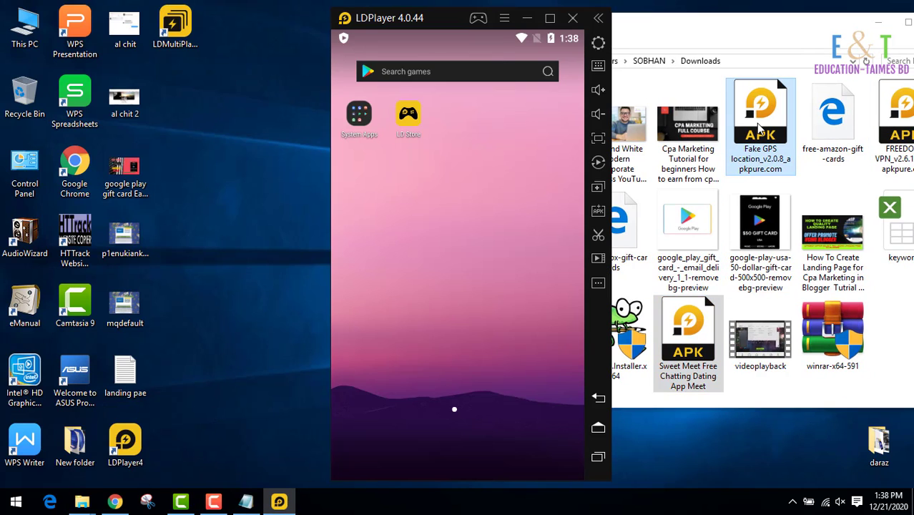
pyautogui.moveTo(759, 129); pyautogui.dragTo(403, 238)
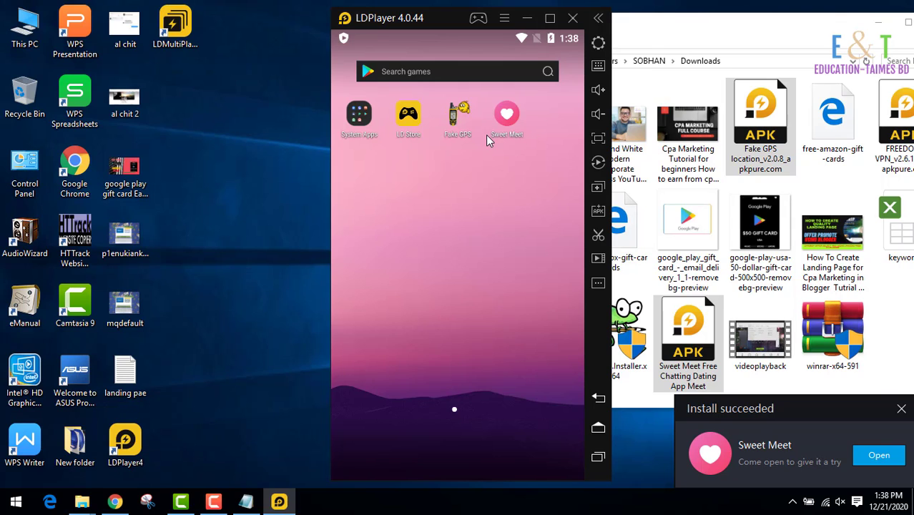
# Install the FREEDOME VPN APK from the Downloads folder into LDPlayer and bring the emulator window to the front
pyautogui.click(894, 123)
pyautogui.moveTo(894, 123); pyautogui.dragTo(368, 223)
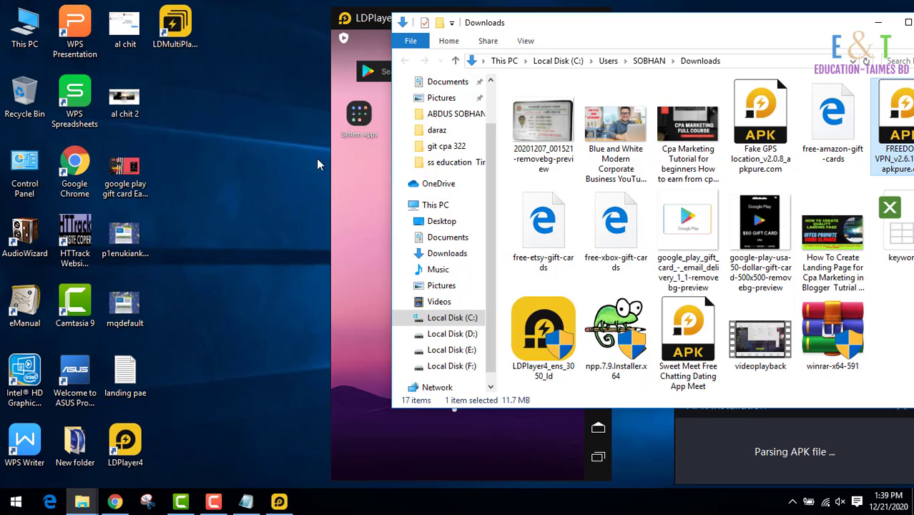
pyautogui.click(365, 19)
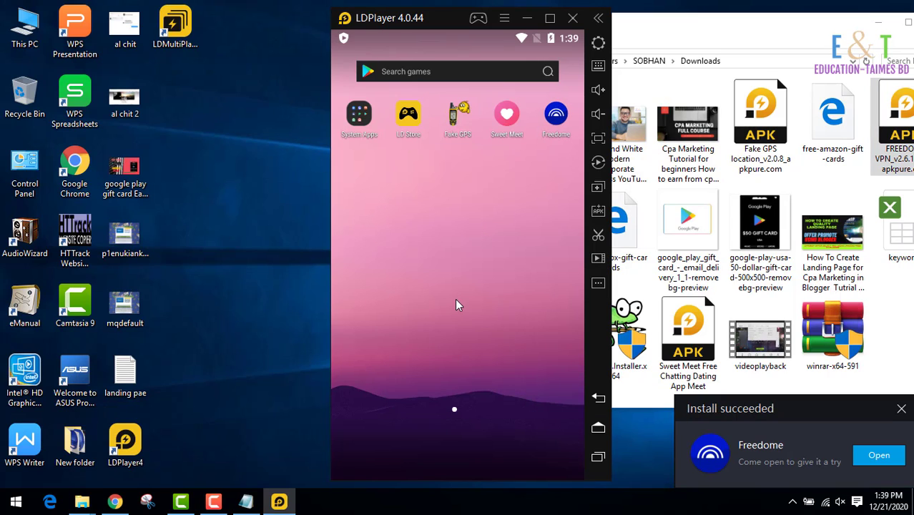